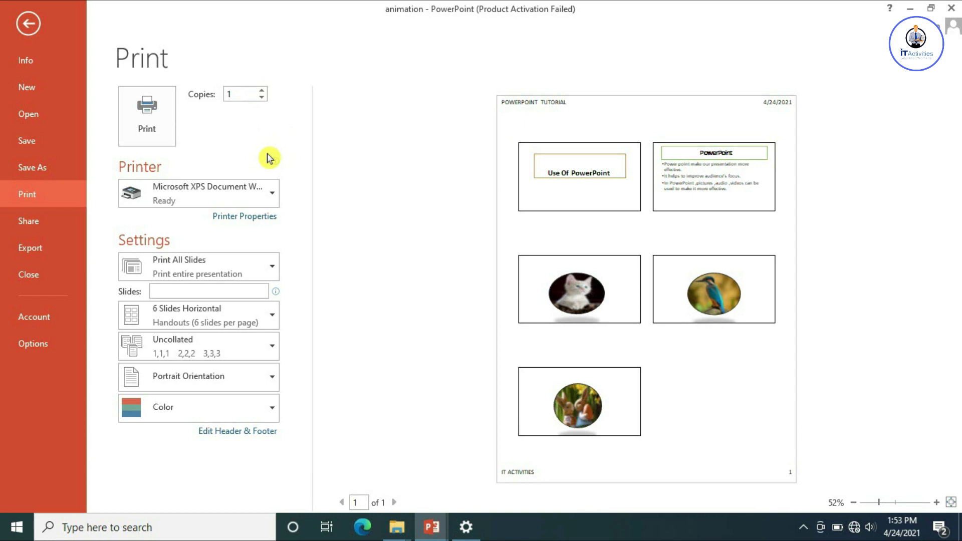
Try raising the number of print copies, and set it back to 1.
{"action": "left_click", "coordinate": [262, 95]}
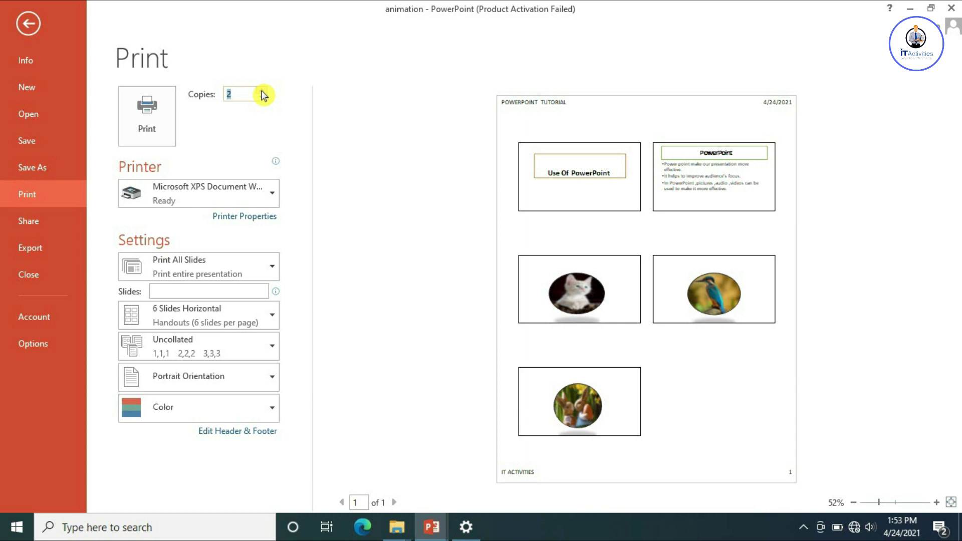
{"action": "left_click", "coordinate": [263, 94]}
{"action": "left_click", "coordinate": [263, 94]}
{"action": "left_click", "coordinate": [262, 95]}
{"action": "left_click", "coordinate": [243, 94]}
{"action": "key", "text": "BackSpace"}
{"action": "type", "text": "1"}
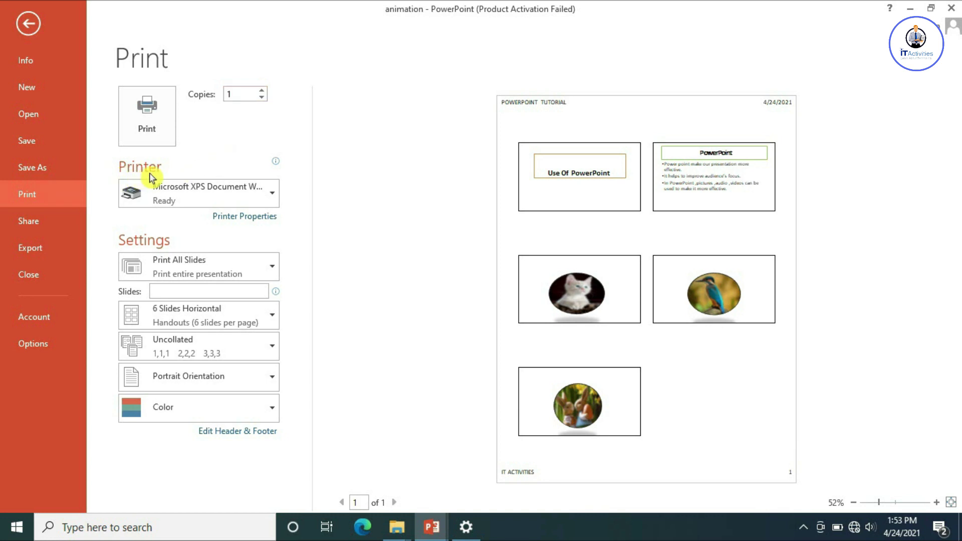
Select Fax as the printer.
{"action": "left_click", "coordinate": [269, 196]}
{"action": "left_click", "coordinate": [273, 189]}
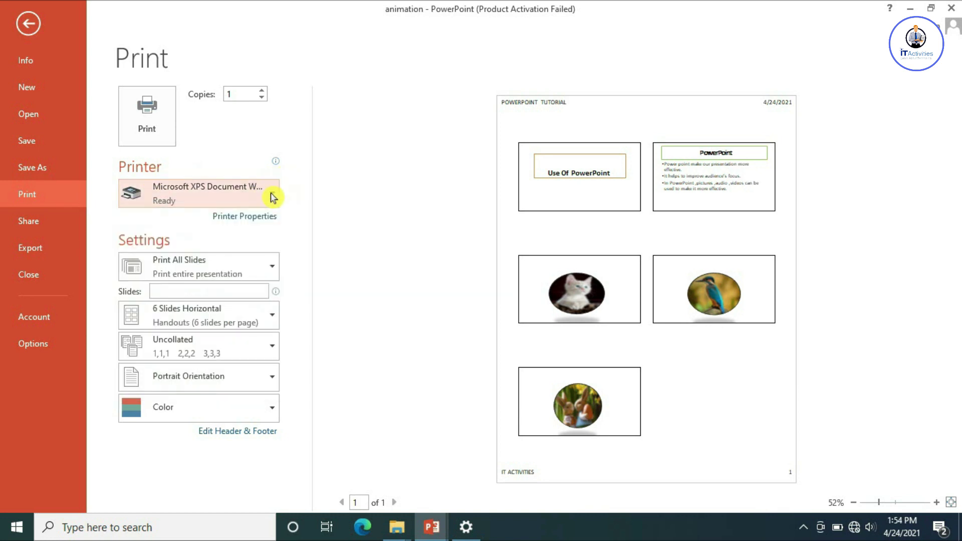
{"action": "left_click", "coordinate": [268, 197]}
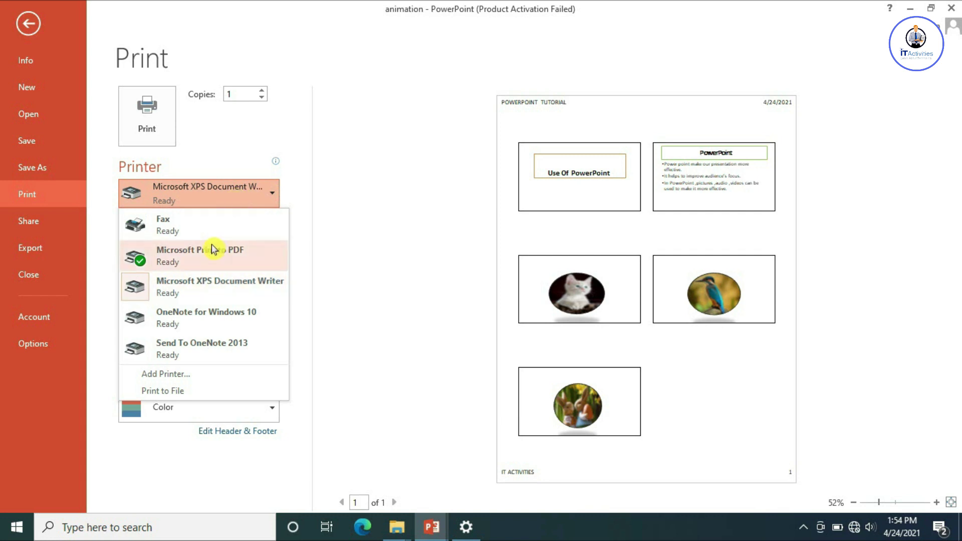
{"action": "left_click", "coordinate": [201, 231]}
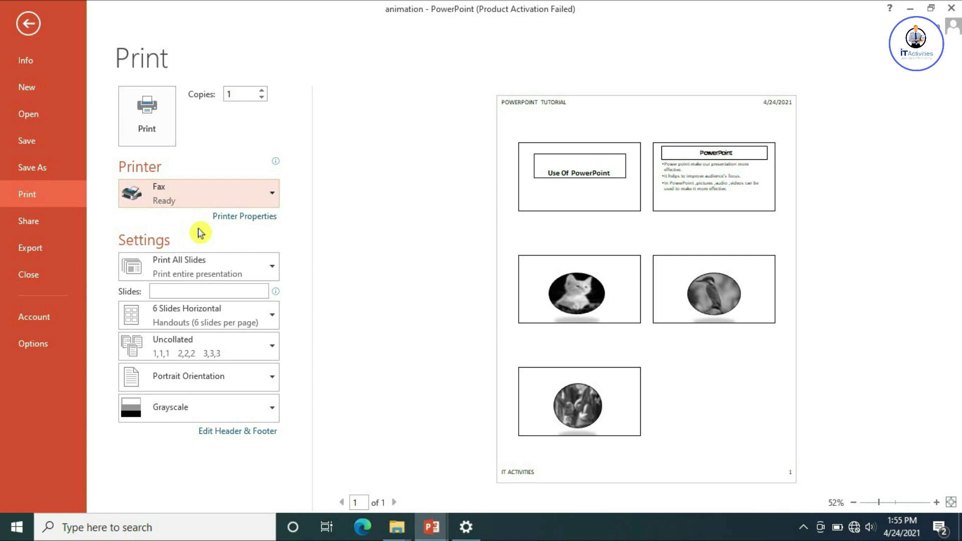
Print the handouts with Microsoft Print to PDF, saving the output on the Desktop as powerpoint 12.
{"action": "left_click", "coordinate": [253, 200]}
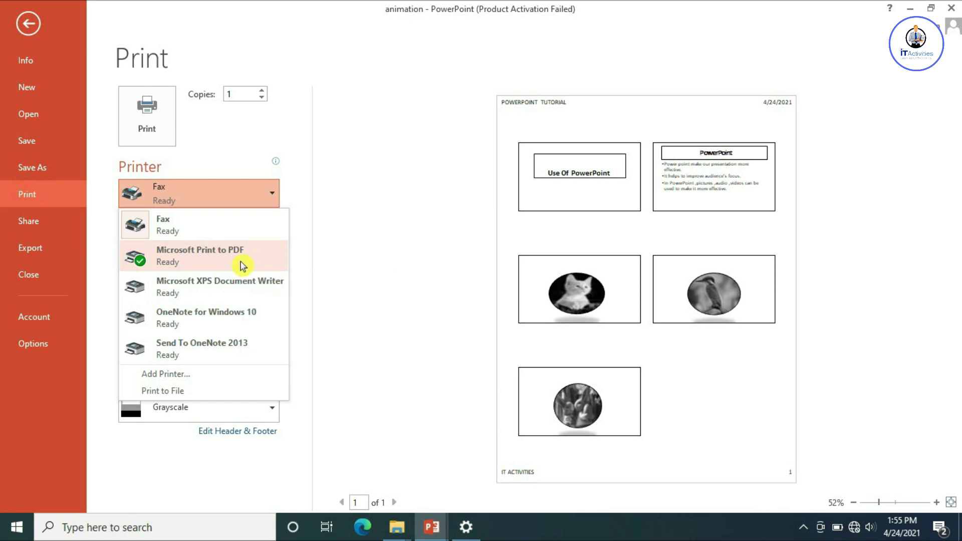
{"action": "left_click", "coordinate": [243, 266]}
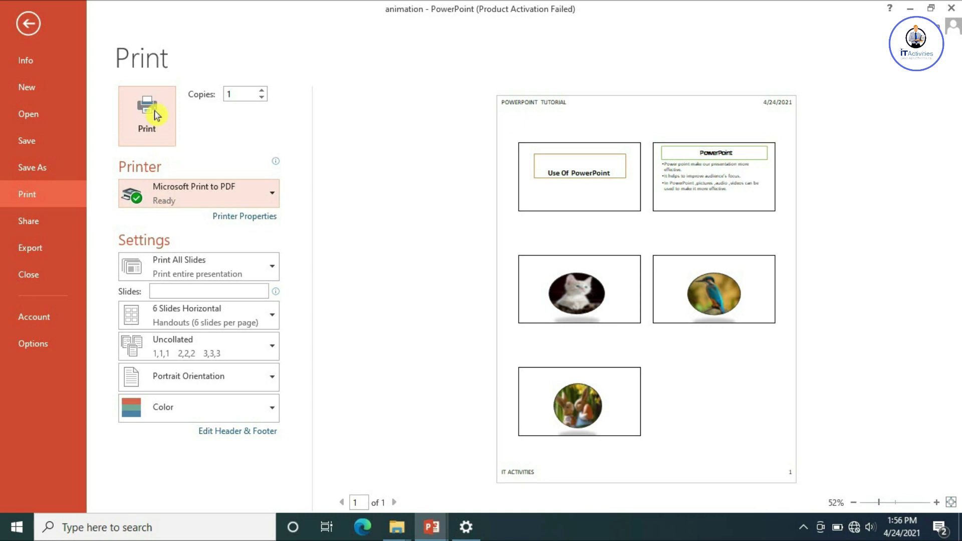
{"action": "left_click", "coordinate": [155, 114]}
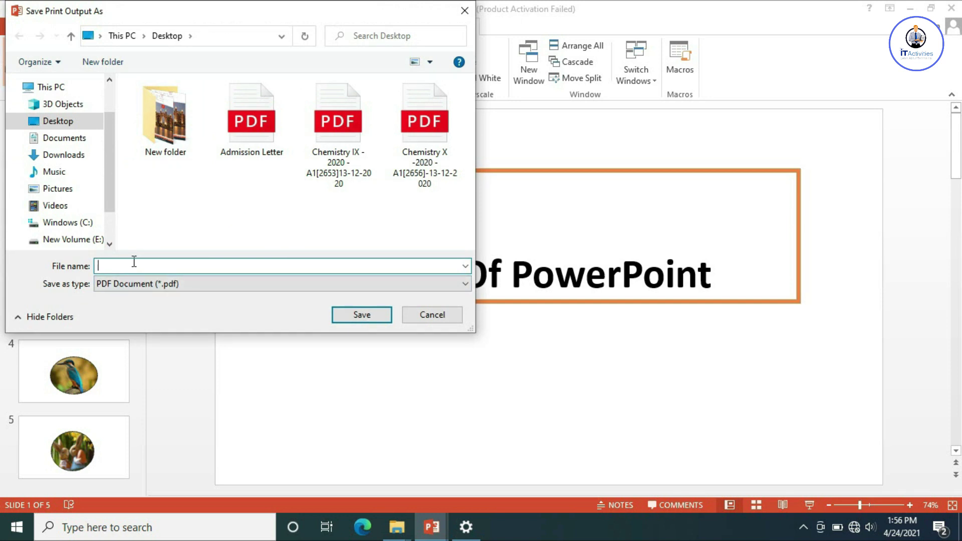
{"action": "type", "text": "powerpoint 12"}
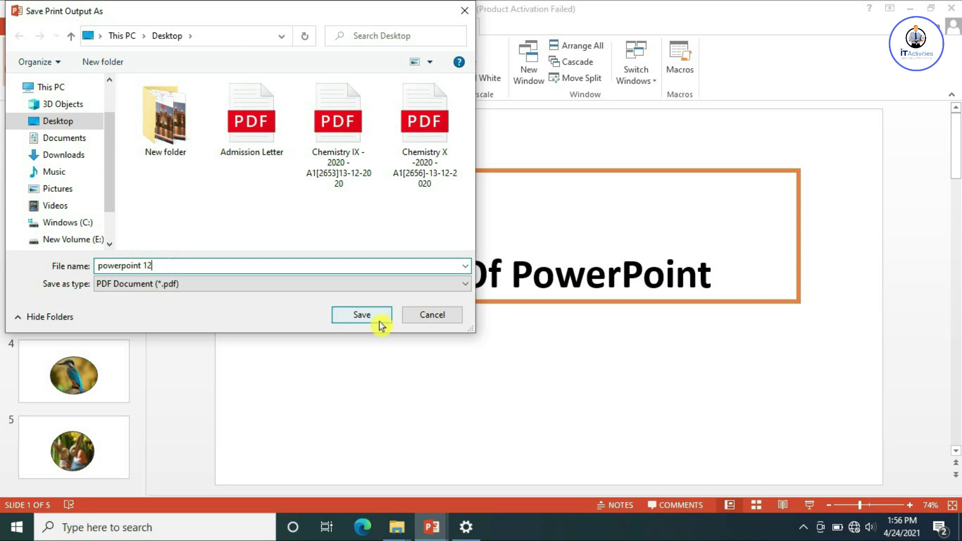
{"action": "left_click", "coordinate": [362, 315]}
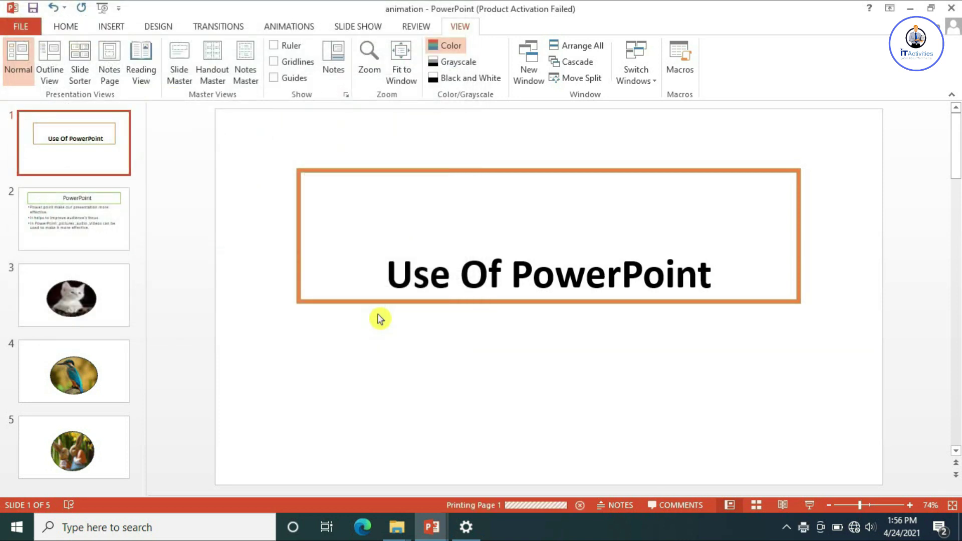
Open the powerpoint 12 PDF from the desktop and look over its handout page.
{"action": "left_click", "coordinate": [910, 7]}
{"action": "left_click", "coordinate": [502, 55]}
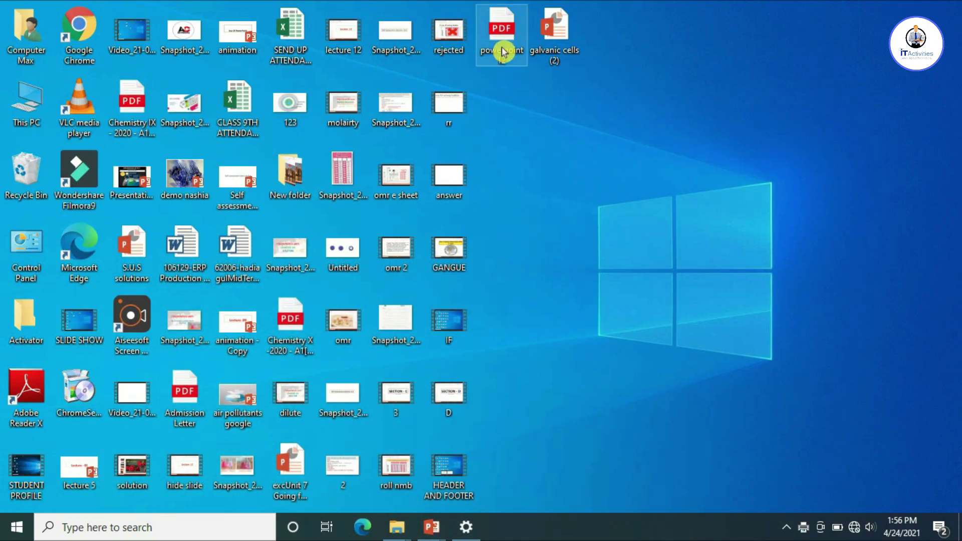
{"action": "double_click", "coordinate": [503, 51]}
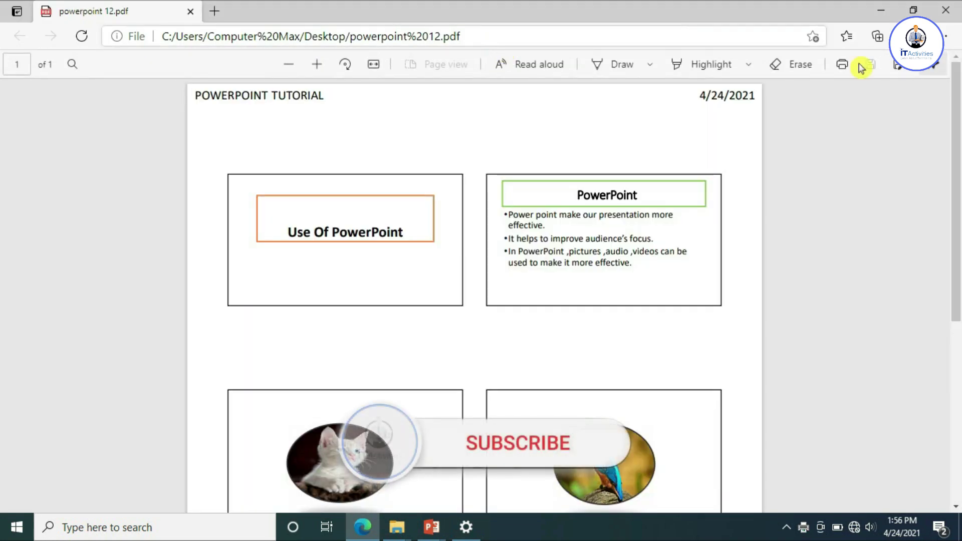
{"action": "left_click_drag", "start_coordinate": [959, 164], "coordinate": [958, 140]}
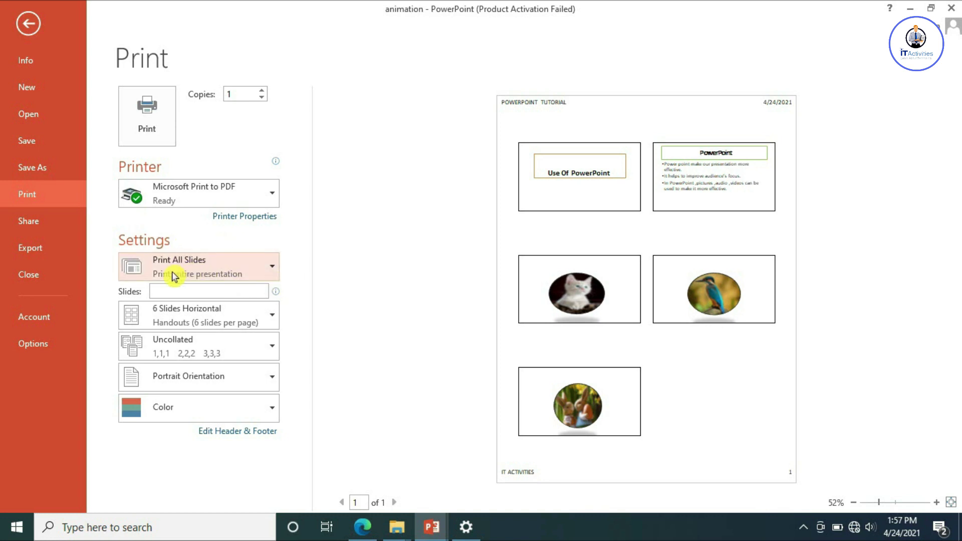
Set the print range to a custom range of slides 1,2,3.
{"action": "left_click", "coordinate": [272, 271]}
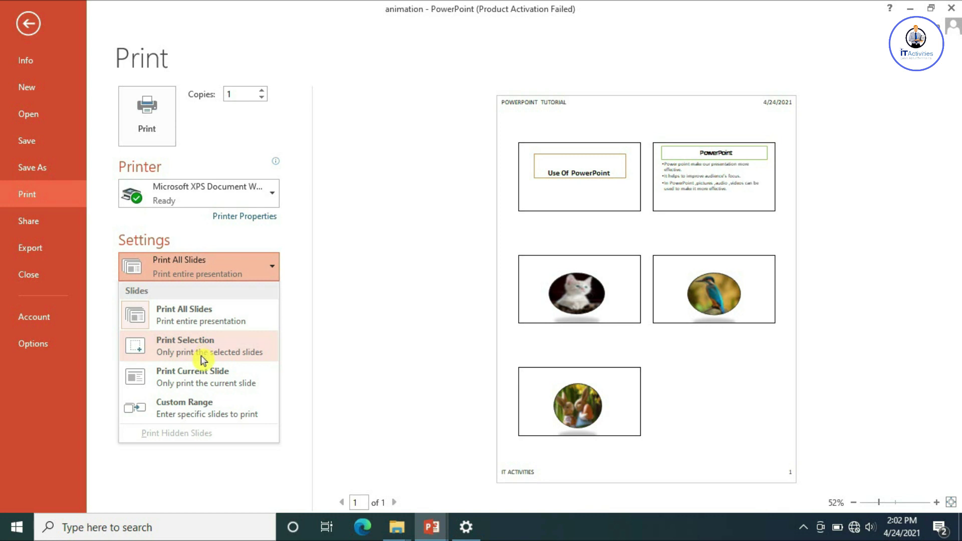
{"action": "left_click", "coordinate": [207, 416]}
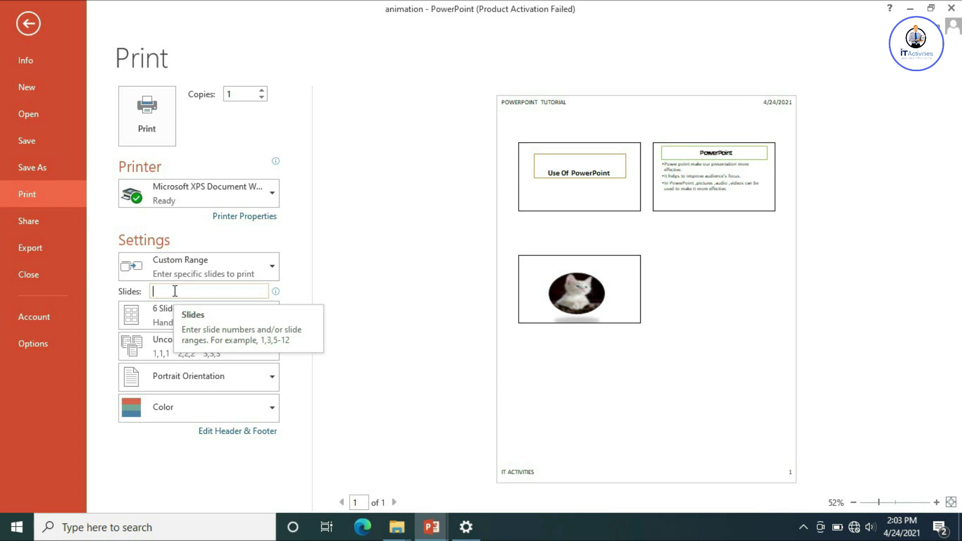
{"action": "type", "text": "1,2"}
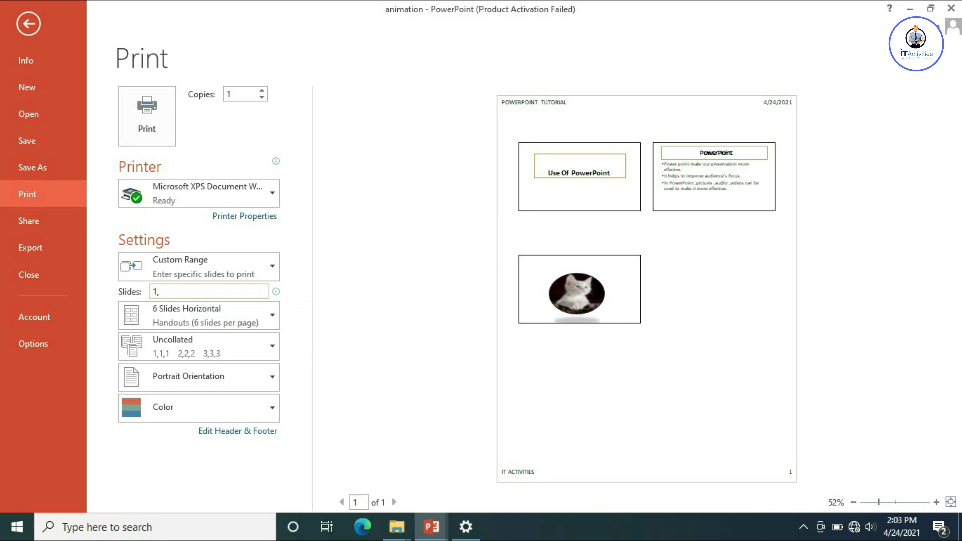
{"action": "type", "text": ",3"}
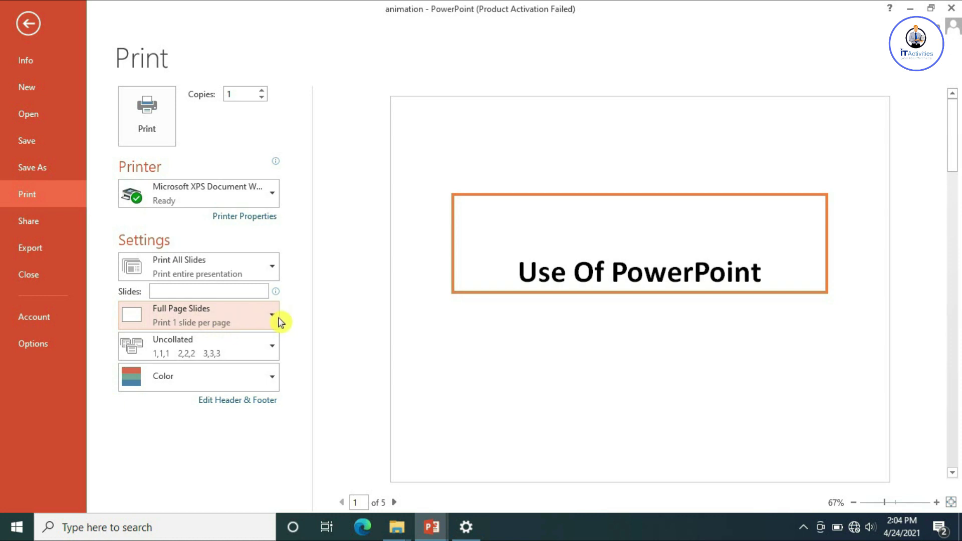
Preview the Notes Pages print layout through its last page and switch the layout to Outline.
{"action": "left_click", "coordinate": [277, 318]}
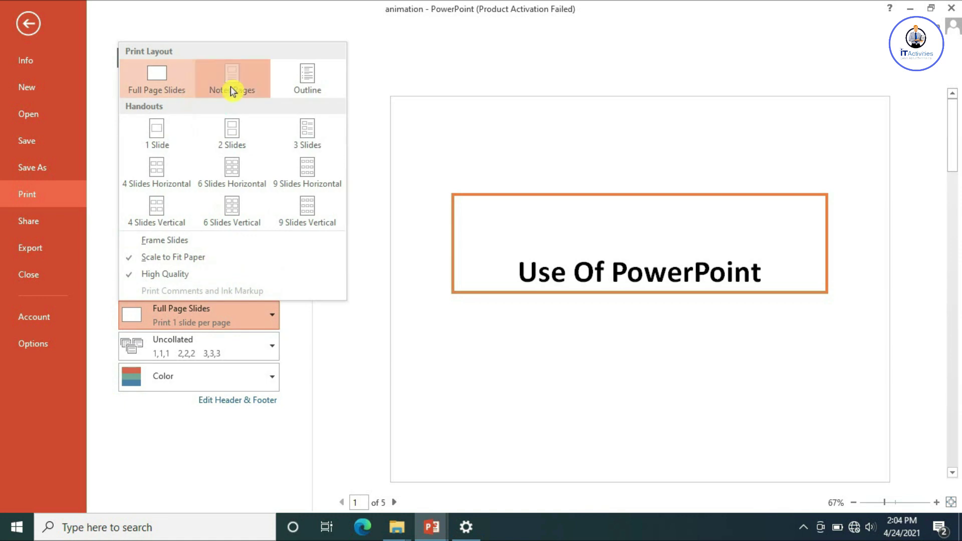
{"action": "left_click", "coordinate": [232, 91]}
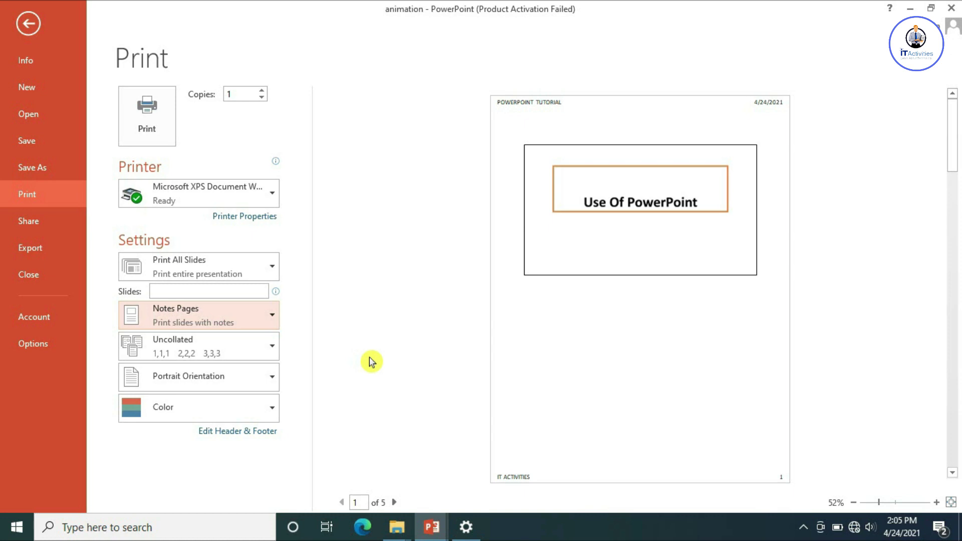
{"action": "left_click", "coordinate": [954, 167]}
{"action": "left_click_drag", "start_coordinate": [953, 167], "coordinate": [954, 279]}
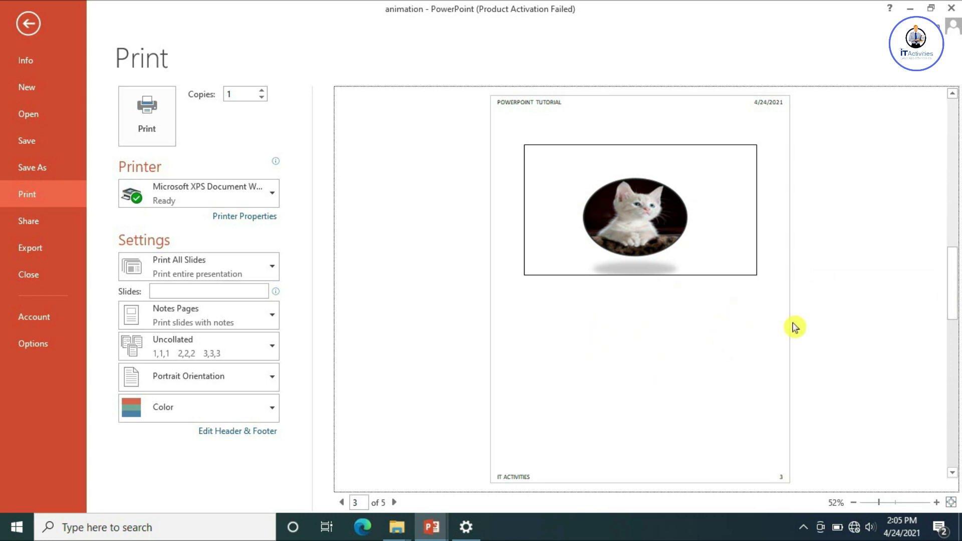
{"action": "left_click_drag", "start_coordinate": [952, 287], "coordinate": [956, 435]}
{"action": "left_click", "coordinate": [271, 314]}
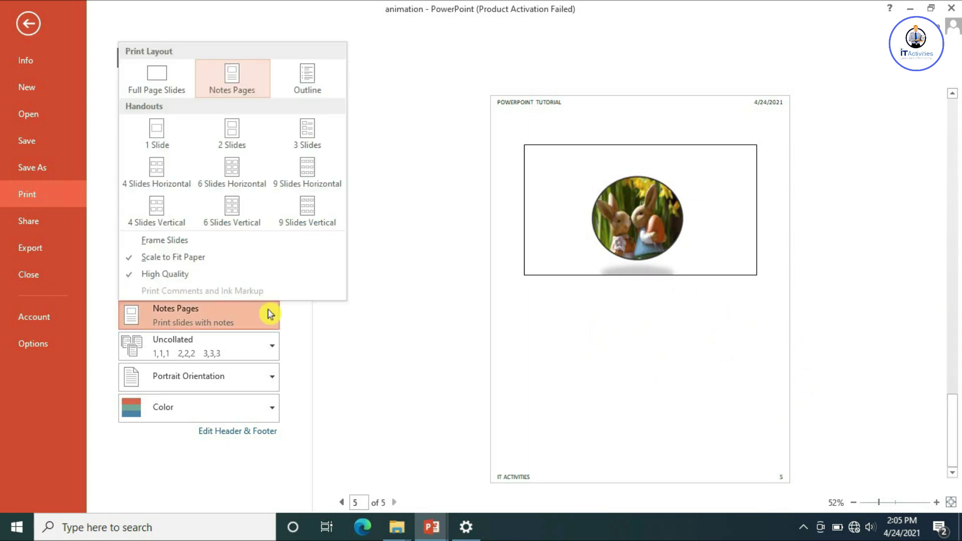
{"action": "left_click", "coordinate": [311, 96]}
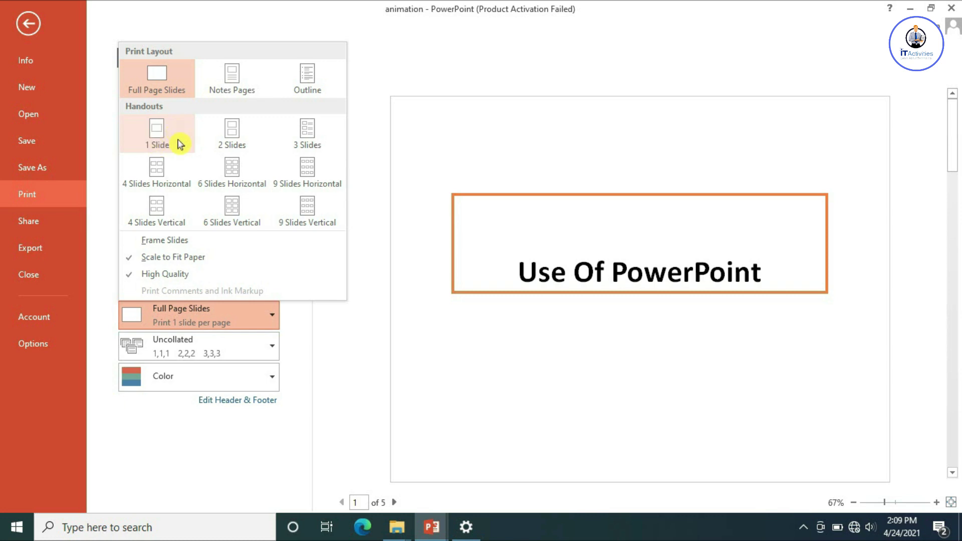
Preview the handout layouts with 1, 2 and 3 slides per page in turn.
{"action": "left_click", "coordinate": [150, 140]}
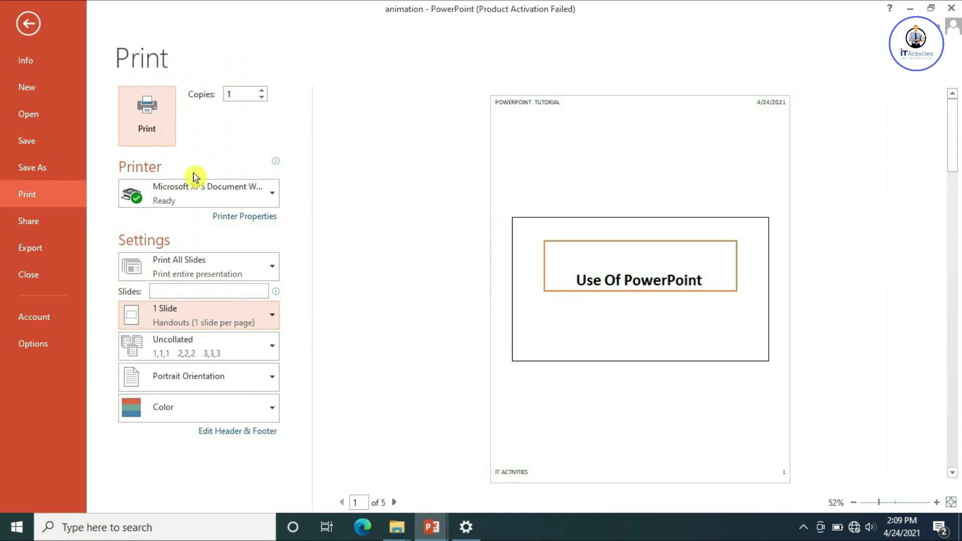
{"action": "left_click", "coordinate": [275, 316]}
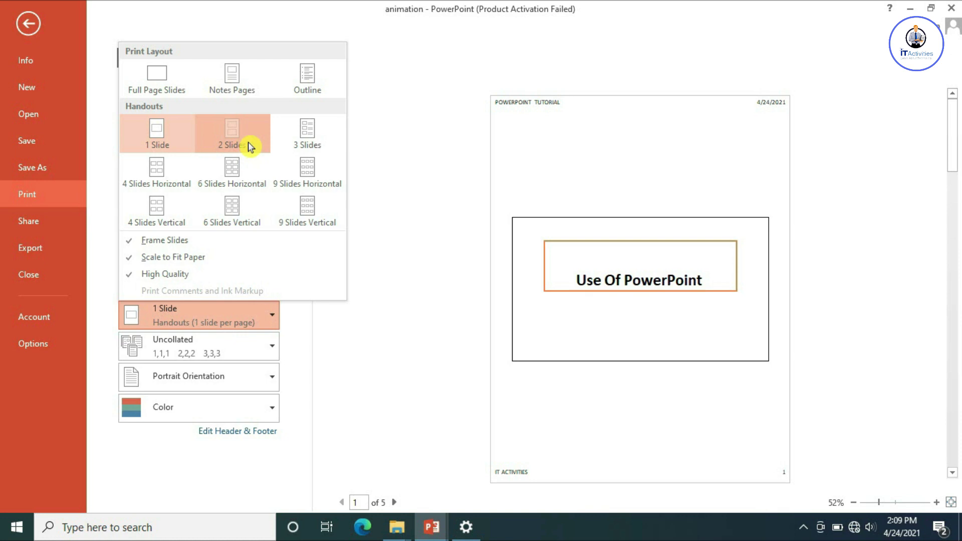
{"action": "left_click", "coordinate": [248, 145]}
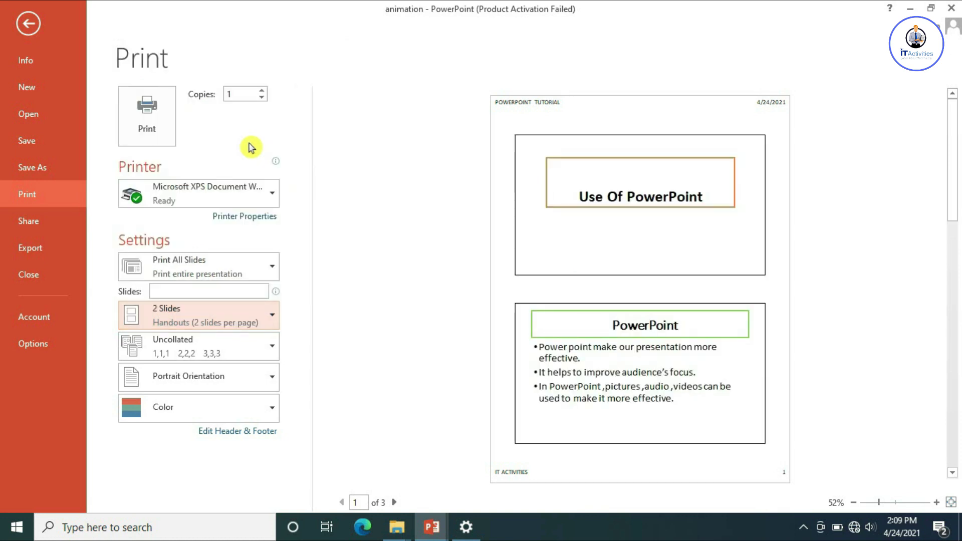
{"action": "left_click", "coordinate": [251, 325]}
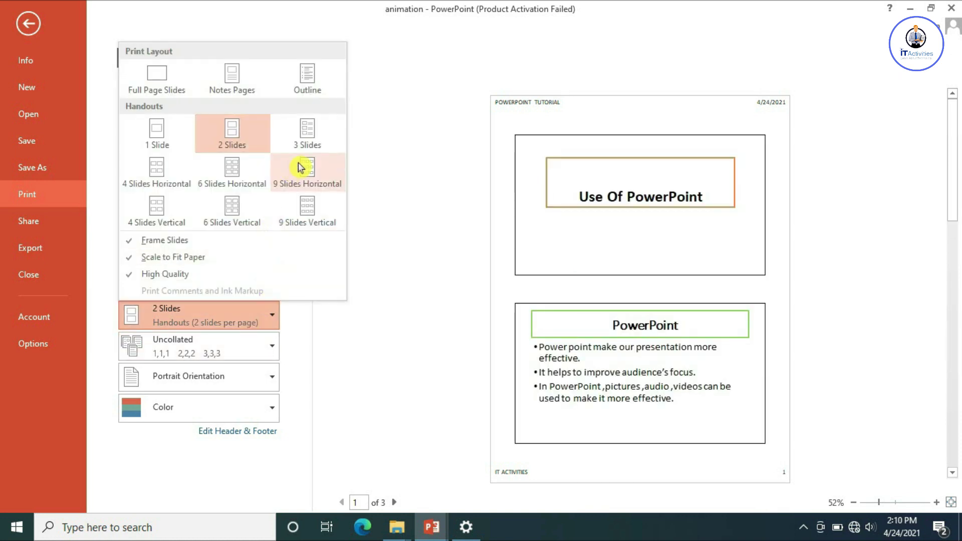
{"action": "left_click", "coordinate": [319, 145]}
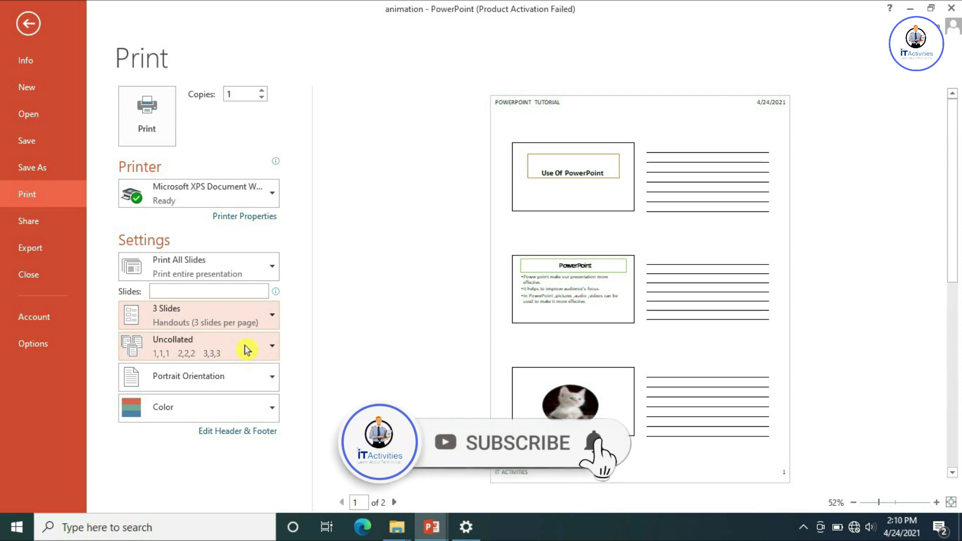
Try the 4 Slides Horizontal handout layout and set the layout to 9 Slides Horizontal.
{"action": "left_click", "coordinate": [274, 321]}
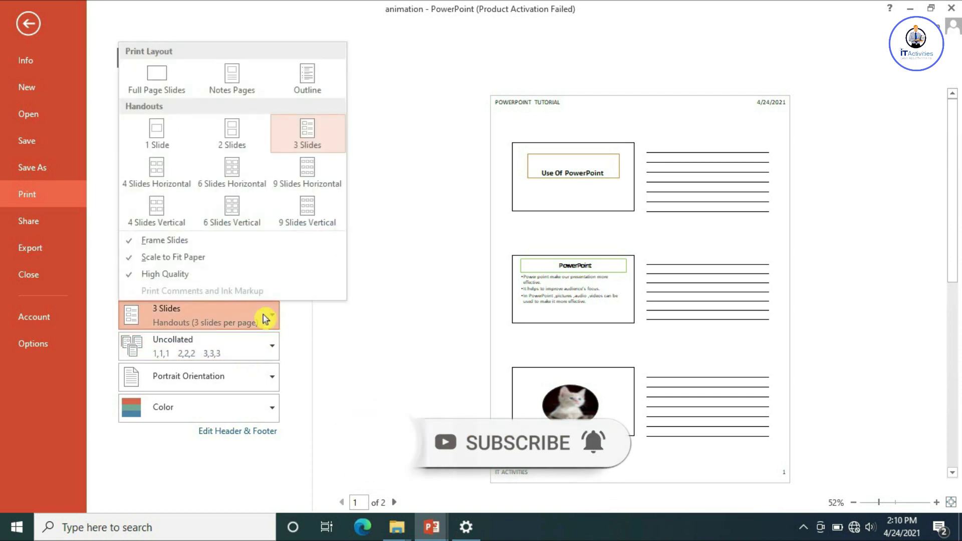
{"action": "left_click", "coordinate": [156, 173]}
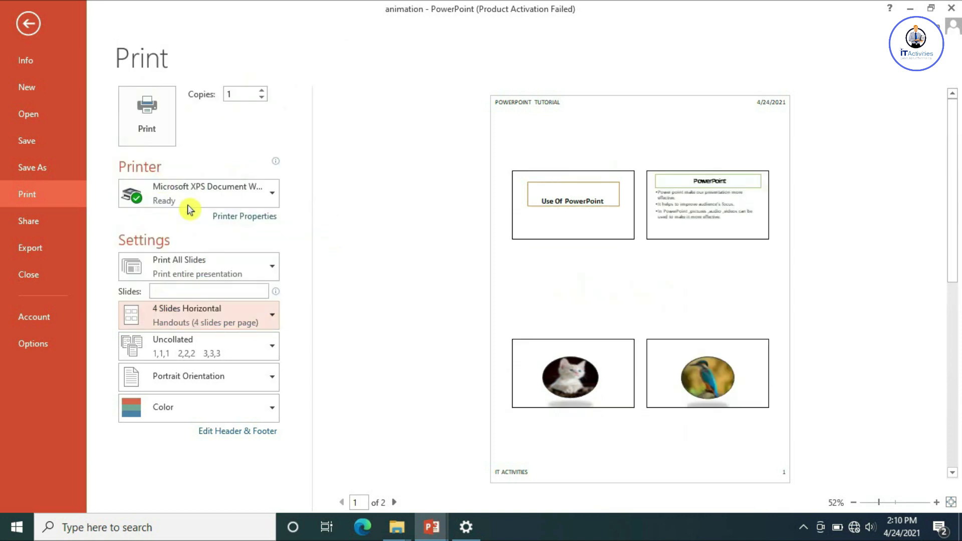
{"action": "left_click", "coordinate": [273, 322]}
{"action": "left_click", "coordinate": [311, 173]}
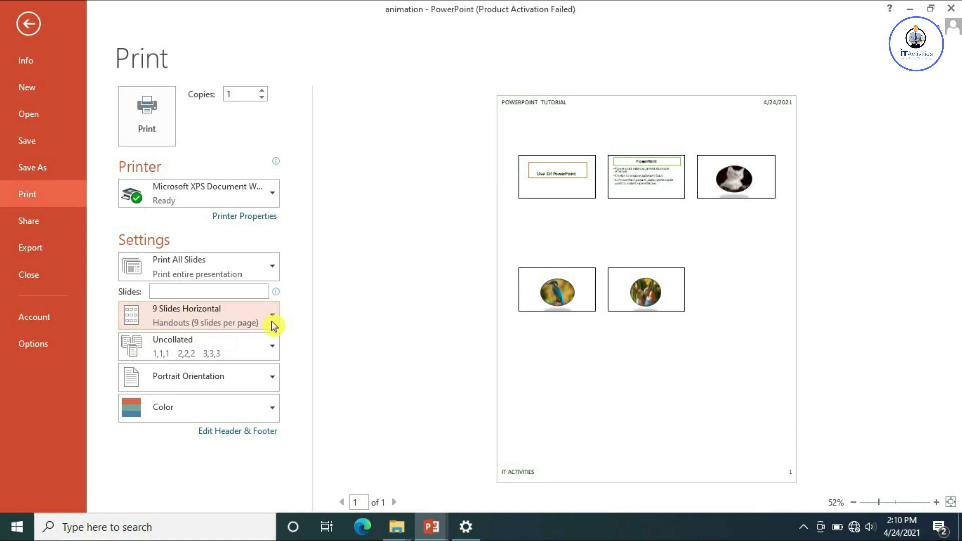
Set the number of copies to 20.
{"action": "left_click", "coordinate": [273, 346]}
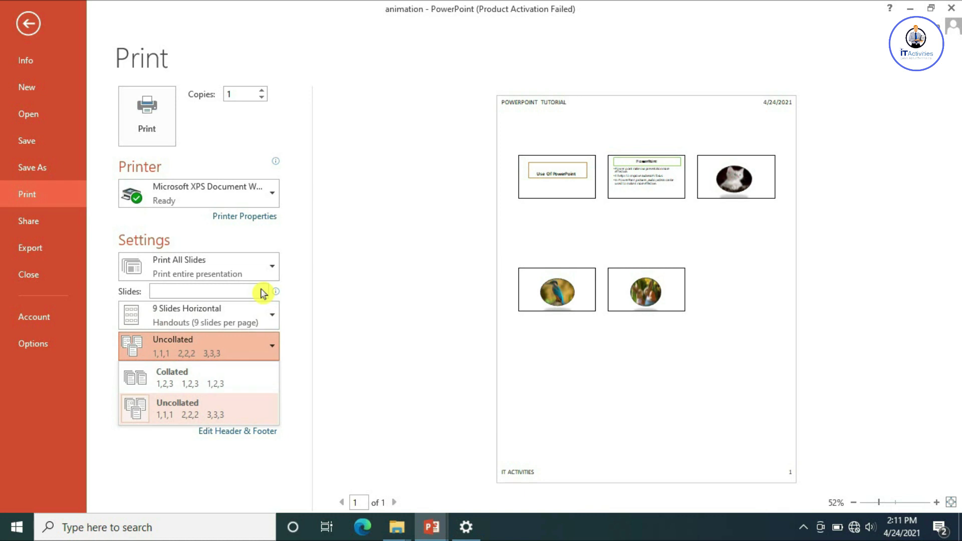
{"action": "left_click", "coordinate": [238, 94]}
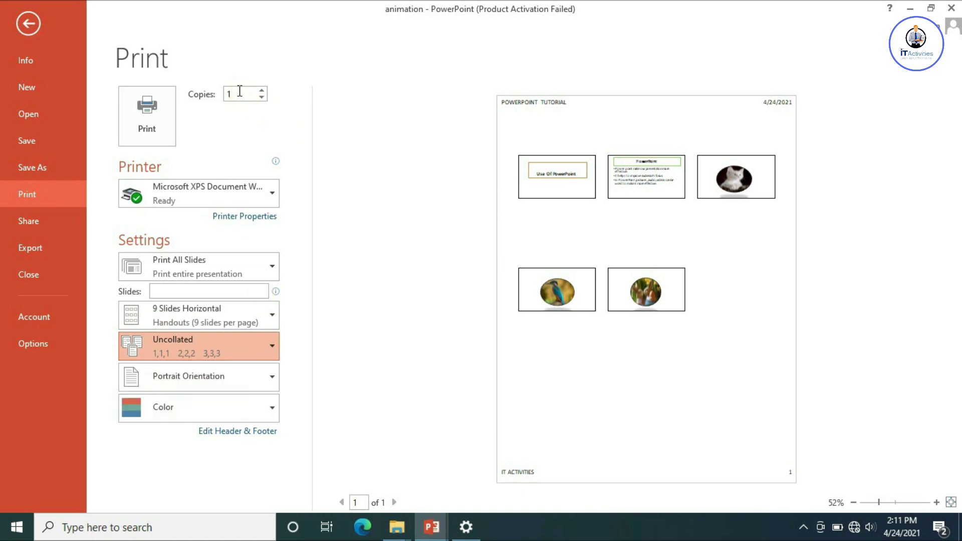
{"action": "left_click", "coordinate": [241, 94]}
{"action": "left_click", "coordinate": [263, 91]}
{"action": "left_click", "coordinate": [263, 92]}
{"action": "left_click", "coordinate": [263, 91]}
{"action": "left_click", "coordinate": [263, 91]}
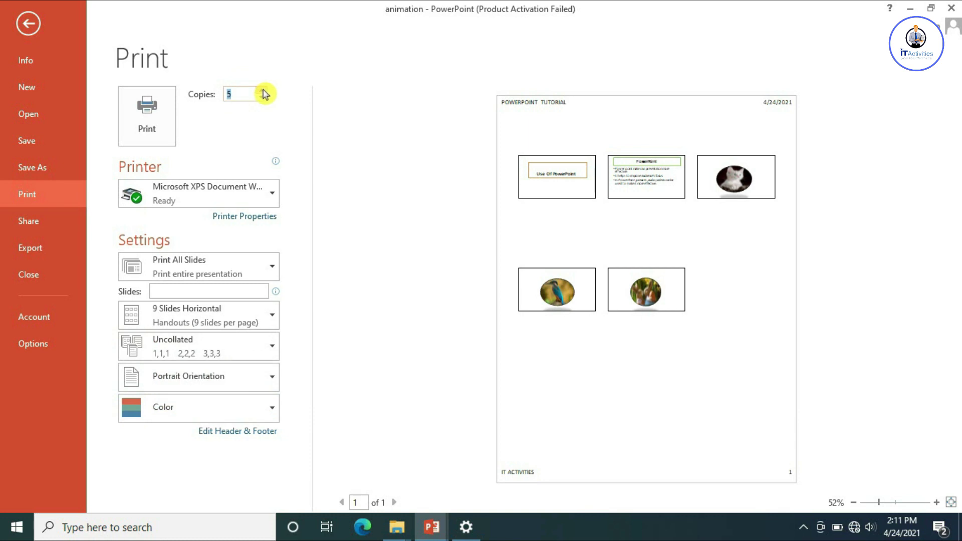
{"action": "left_click", "coordinate": [263, 91]}
{"action": "left_click", "coordinate": [263, 91]}
{"action": "left_click", "coordinate": [263, 91]}
{"action": "left_click", "coordinate": [263, 91]}
{"action": "left_click", "coordinate": [263, 91]}
{"action": "left_click", "coordinate": [263, 92]}
{"action": "left_click", "coordinate": [263, 92]}
{"action": "left_click", "coordinate": [263, 92]}
{"action": "left_click", "coordinate": [263, 91]}
{"action": "left_click", "coordinate": [330, 169]}
Review the Collated and Uncollated printing options and choose Uncollated for the handout copies.
{"action": "left_click", "coordinate": [275, 355]}
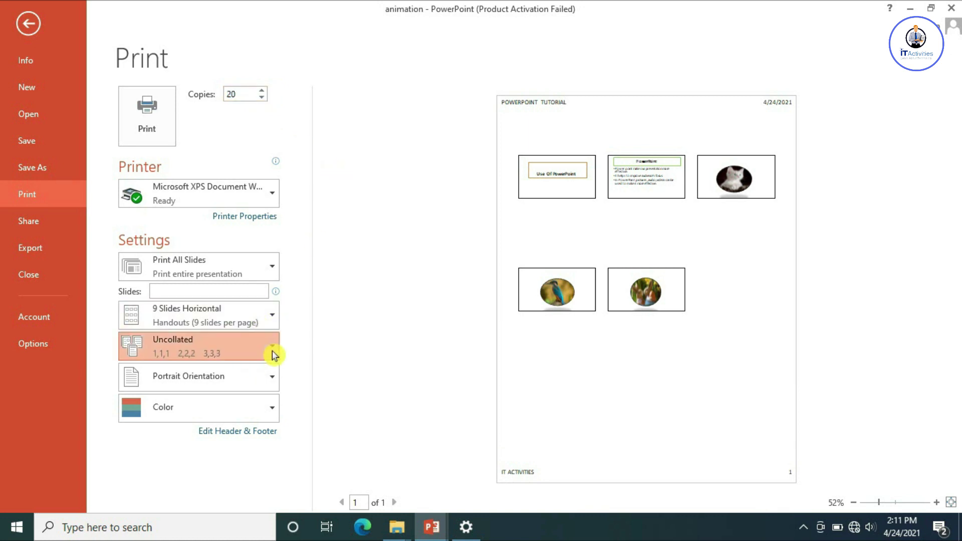
{"action": "left_click", "coordinate": [272, 349]}
{"action": "left_click", "coordinate": [269, 355]}
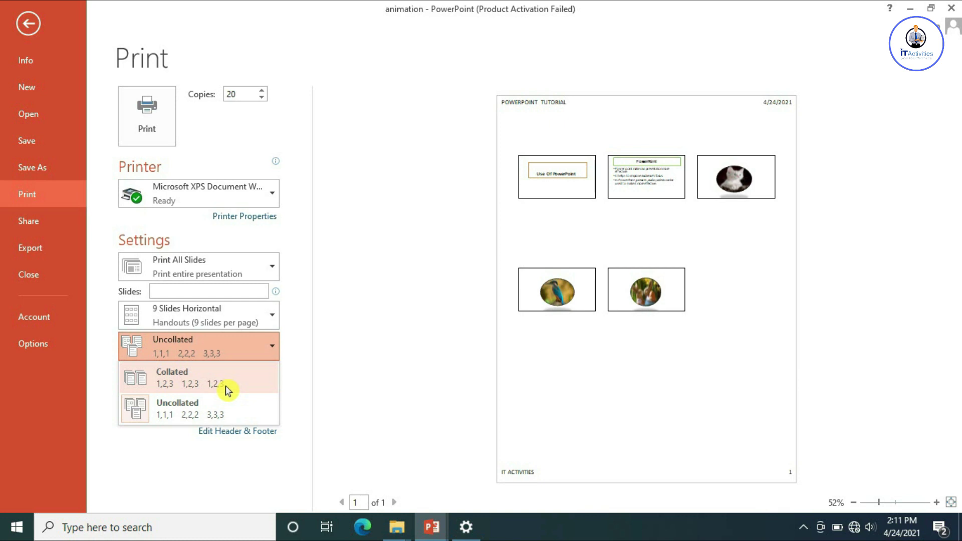
{"action": "left_click", "coordinate": [242, 403]}
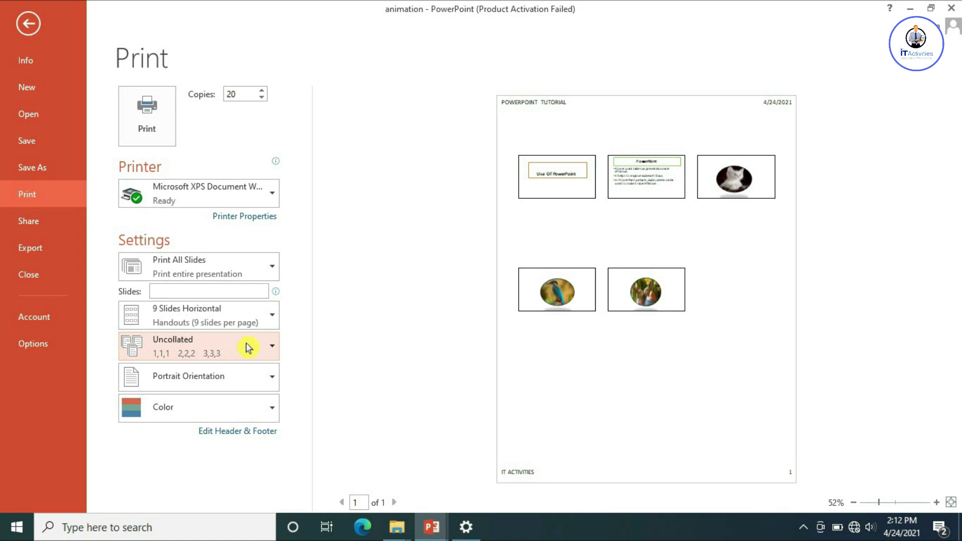
Review the page orientation options, choosing Portrait Orientation for the handouts, and examine the available color printing modes.
{"action": "left_click", "coordinate": [274, 384]}
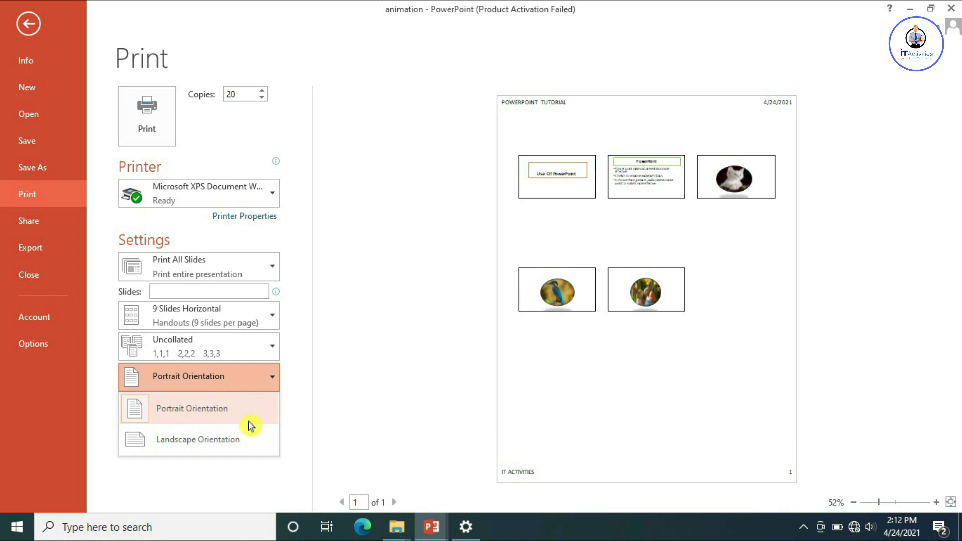
{"action": "left_click", "coordinate": [243, 408]}
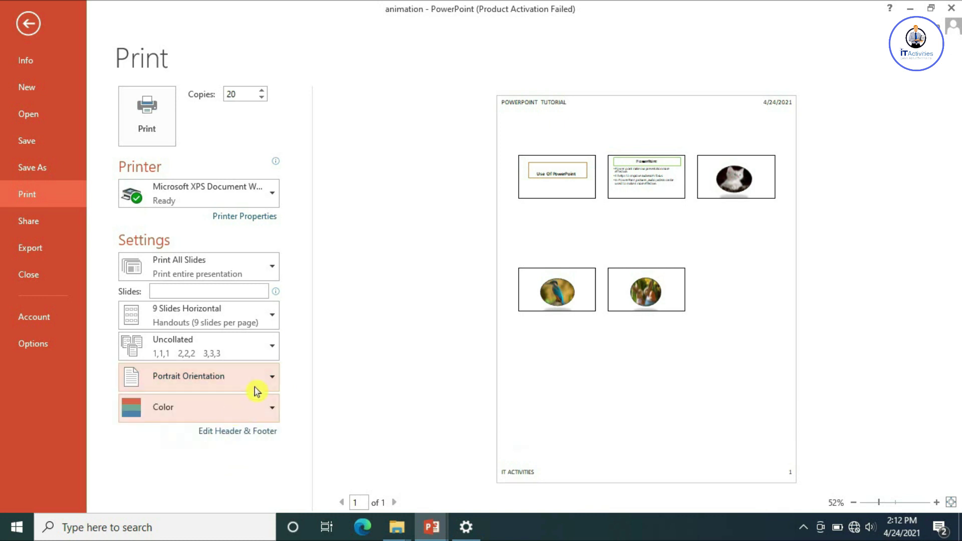
{"action": "left_click", "coordinate": [262, 386]}
{"action": "left_click", "coordinate": [244, 417]}
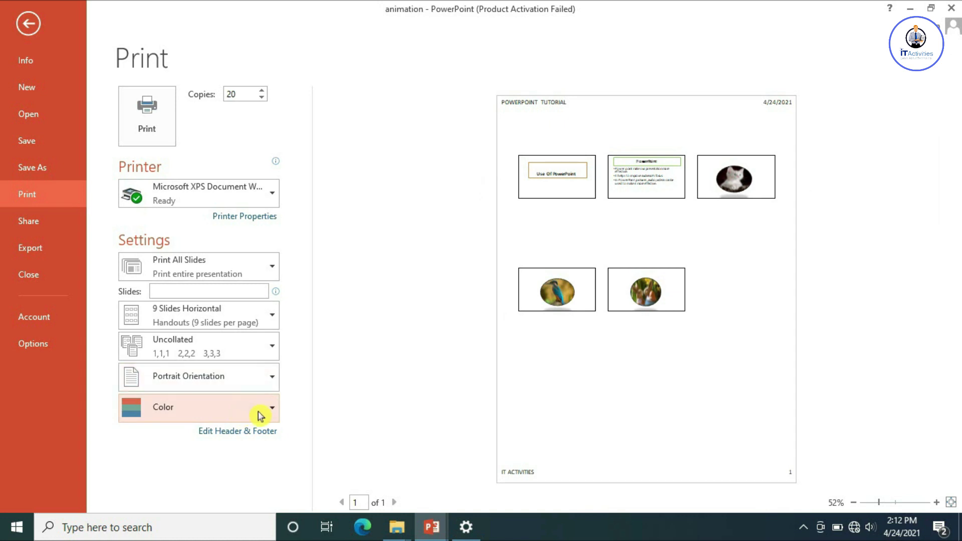
{"action": "left_click", "coordinate": [257, 415]}
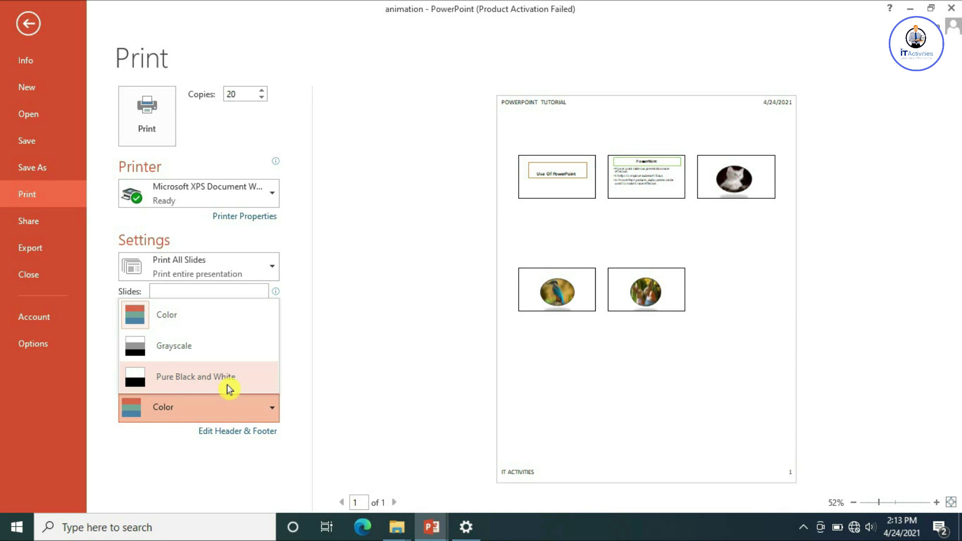
{"action": "left_click", "coordinate": [230, 404]}
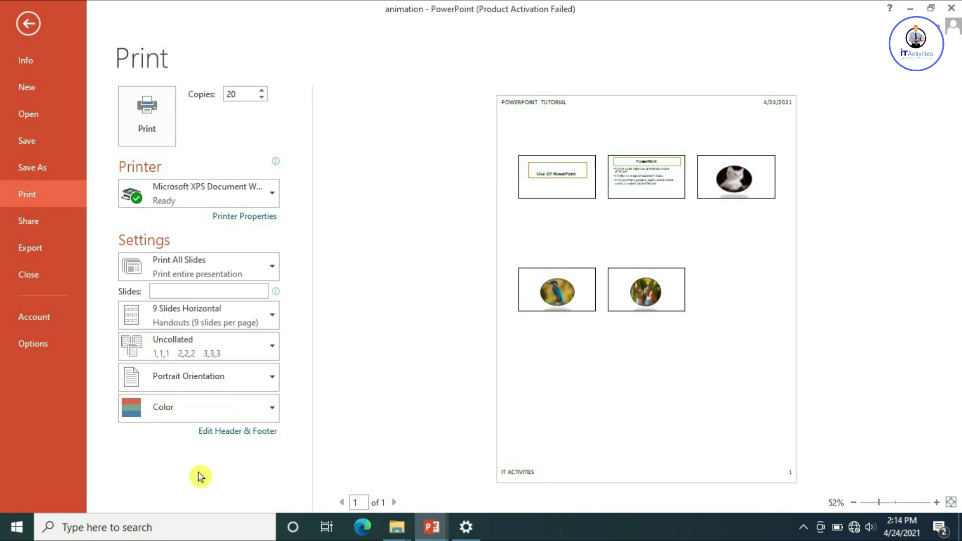